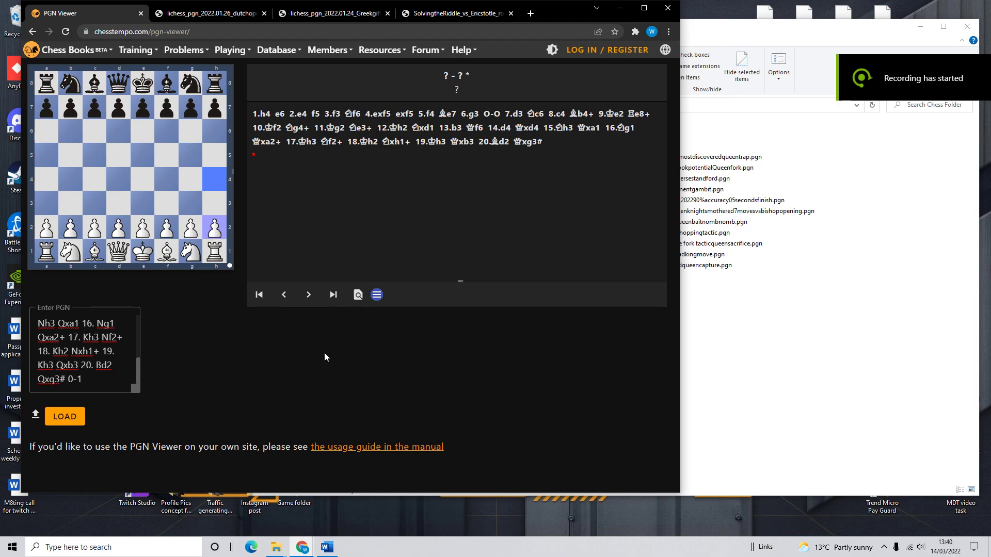
# - Bring the File Explorer chess folder of PGN game files in front of the viewer
pyautogui.click(817, 410)
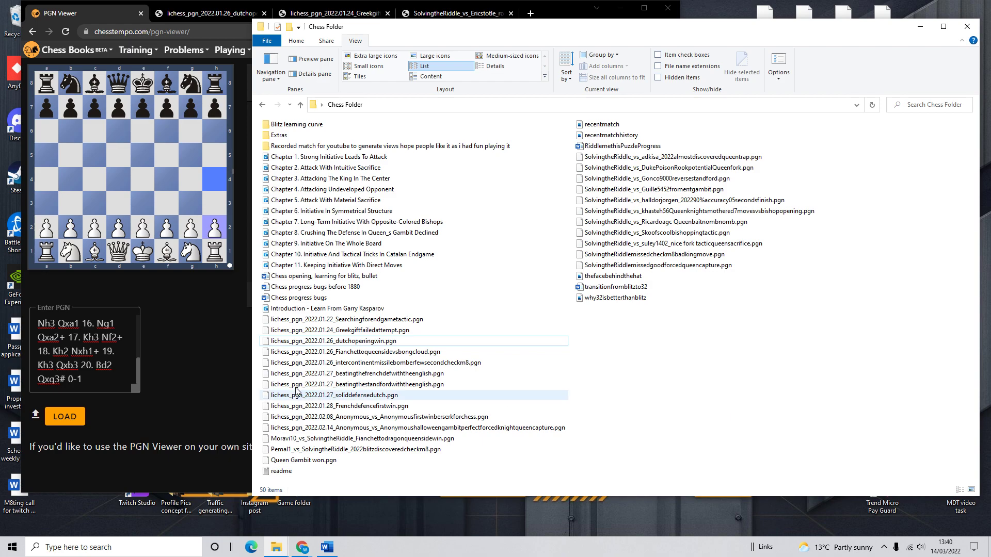
# - Bring the Chrome PGN Viewer back to the front, showing the Dutch game's starting board
pyautogui.click(208, 323)
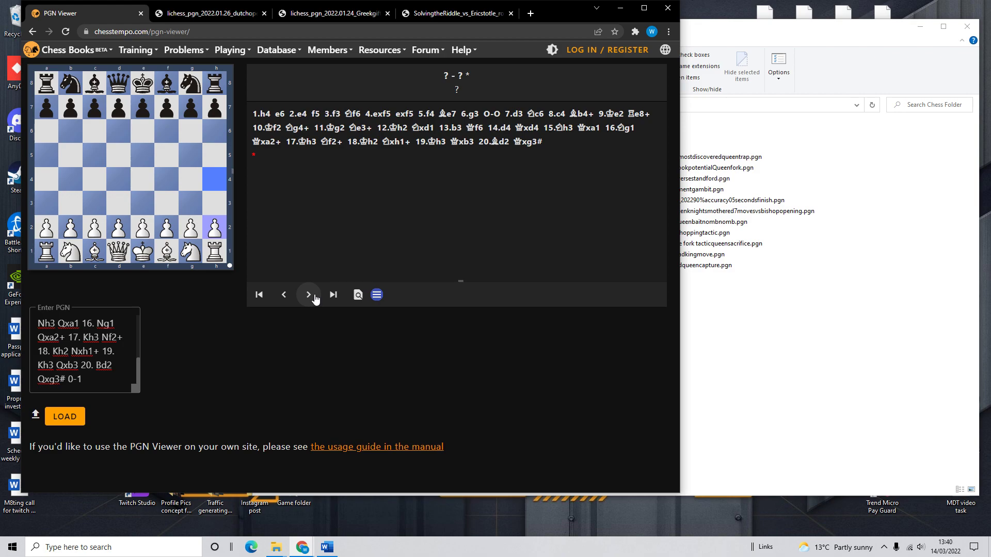
# - Play the Dutch game forward move by move from the start to 11...Ne3+
pyautogui.click(309, 295)
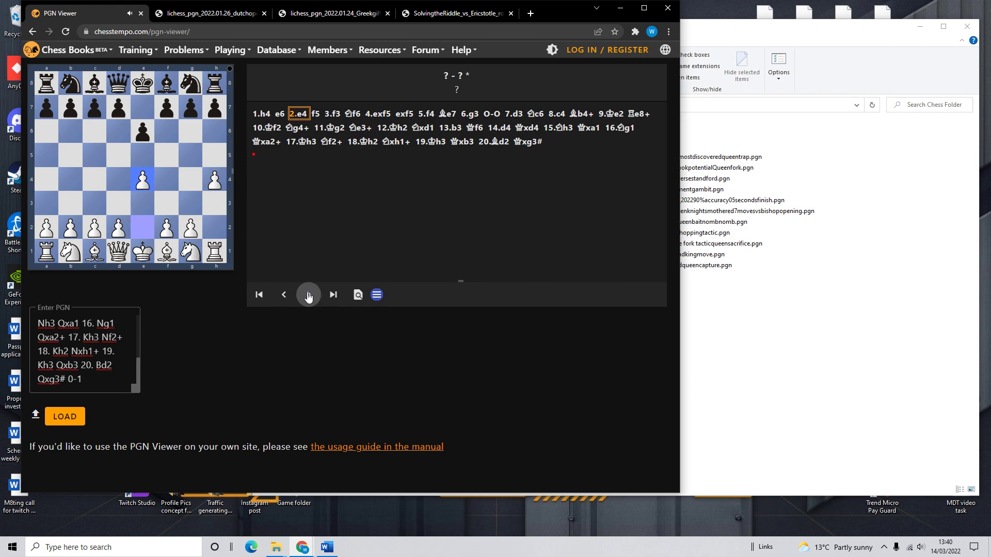
pyautogui.click(309, 294)
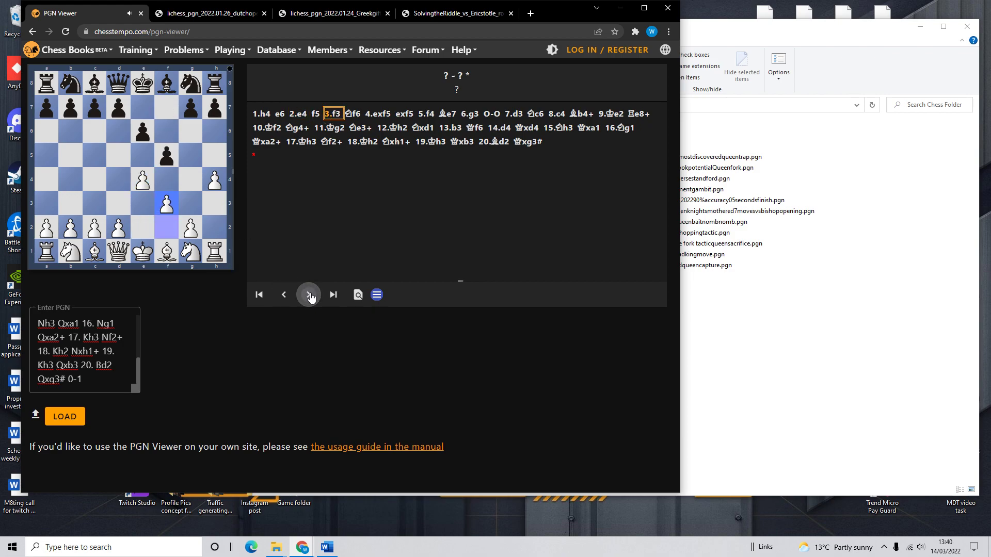
pyautogui.click(309, 295)
pyautogui.click(309, 295)
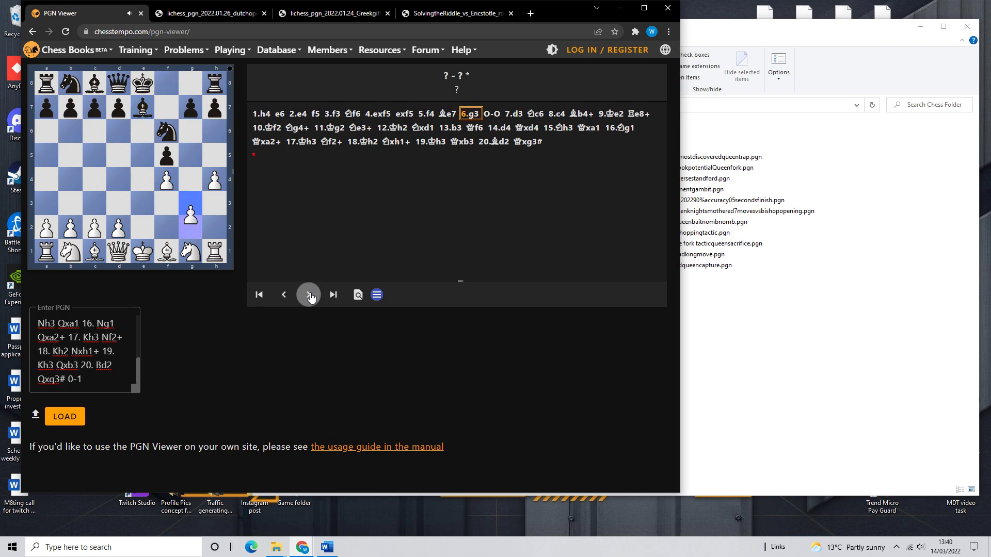
pyautogui.click(310, 296)
pyautogui.click(309, 294)
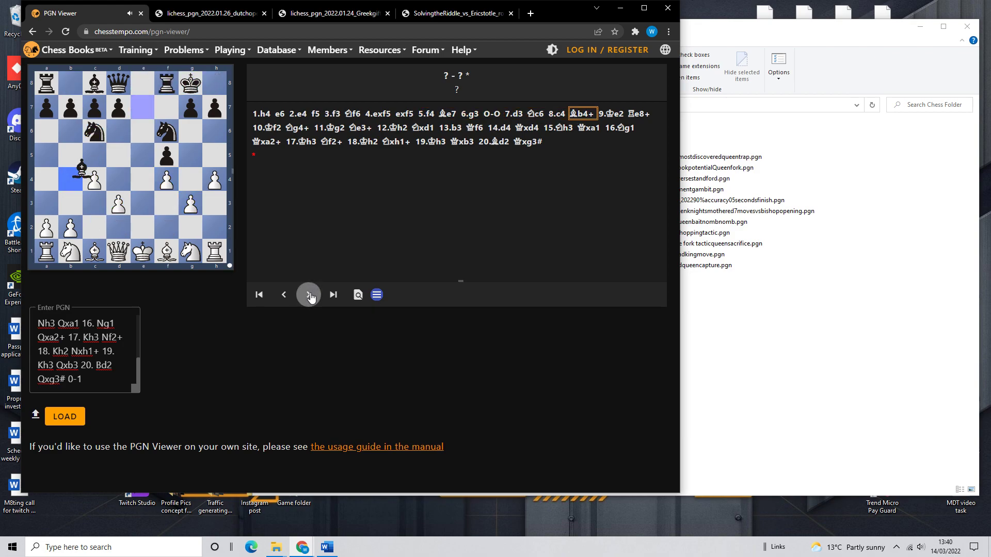
pyautogui.click(309, 295)
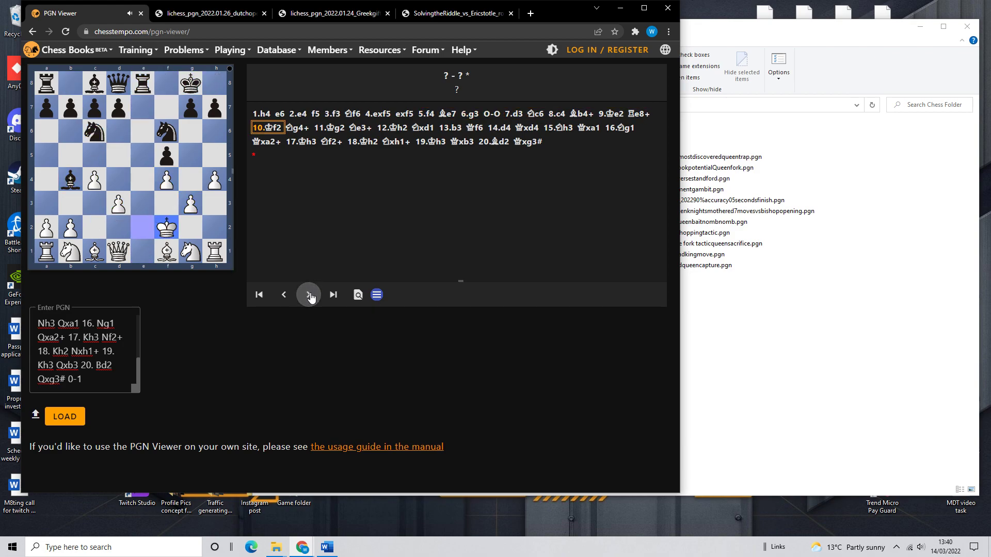
pyautogui.click(309, 294)
pyautogui.click(308, 295)
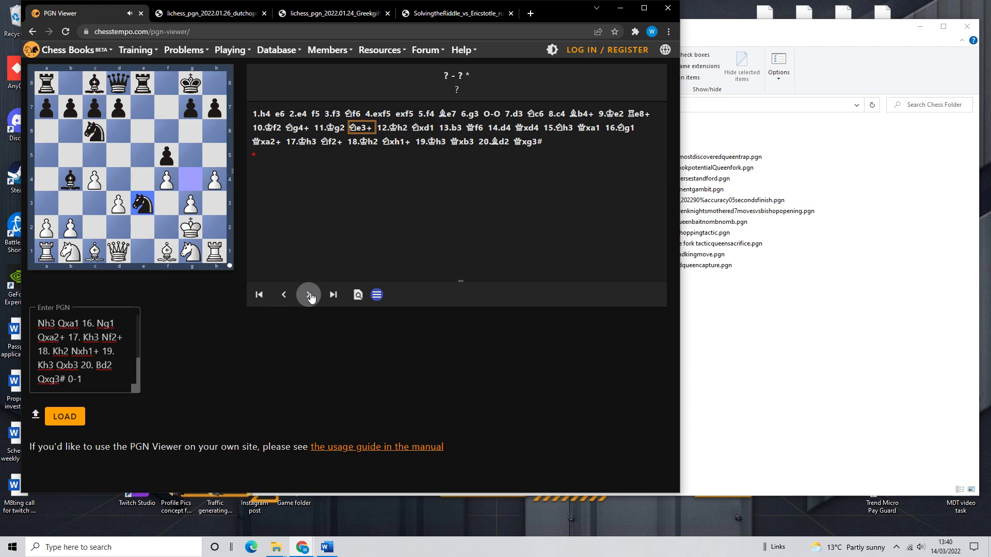
# - Step back from 11...Ne3+ through 11.Kg2 to the position after 8.c4
pyautogui.click(286, 296)
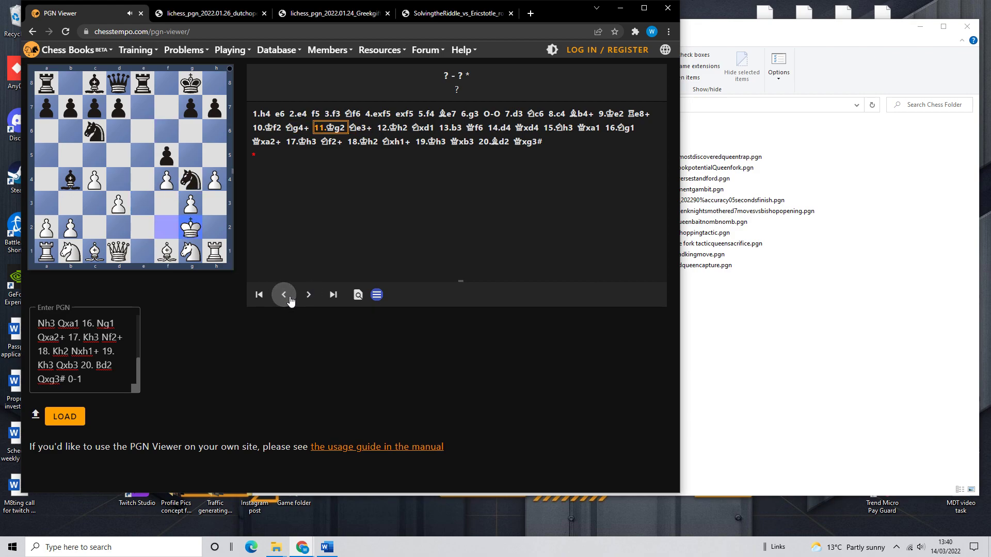
pyautogui.click(286, 296)
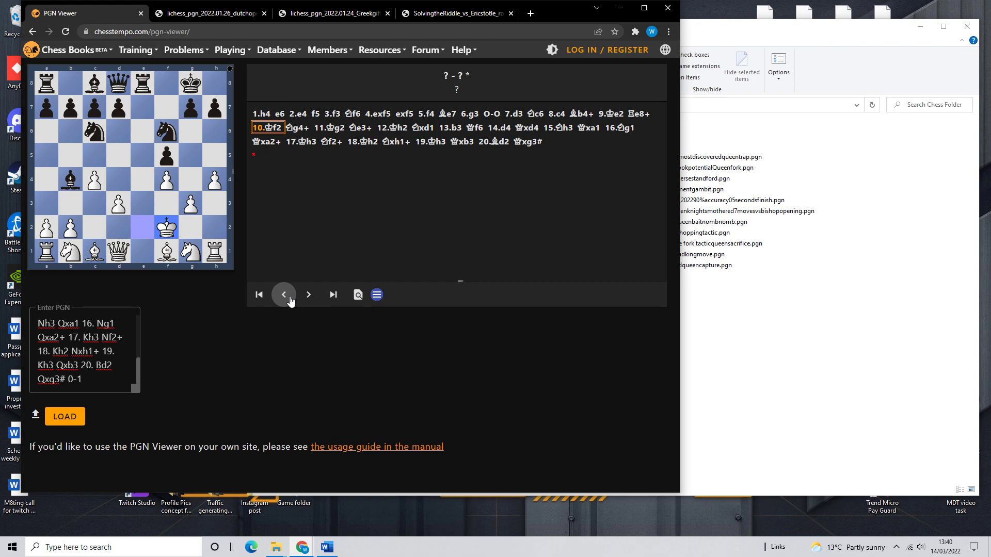
pyautogui.click(286, 296)
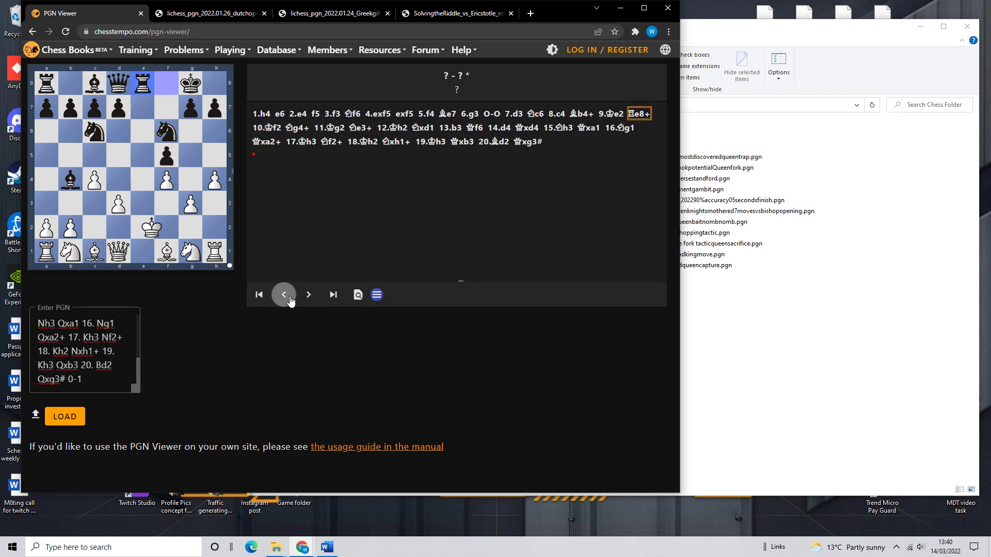
pyautogui.click(286, 296)
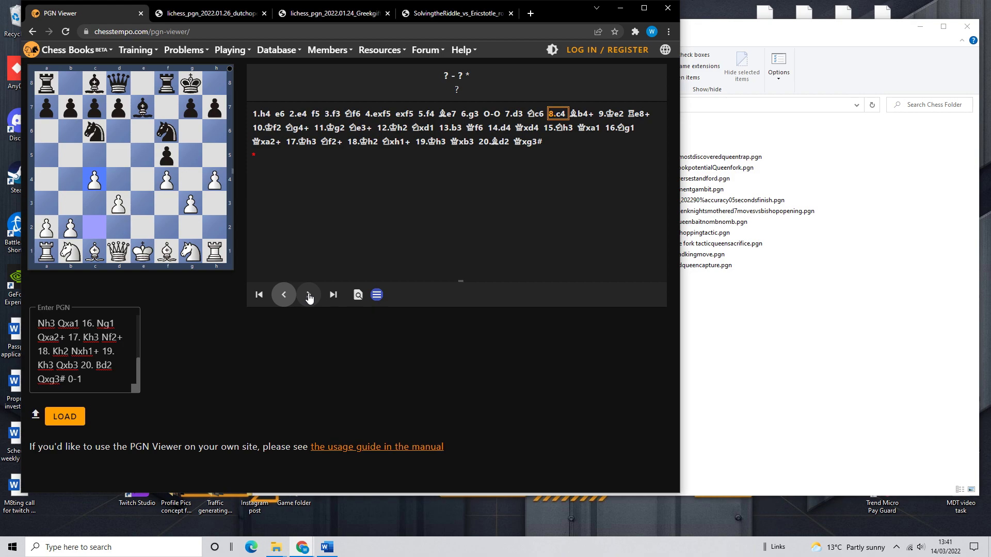
# - Advance from 8.c4 past 10.Kf2 to 19...Qxb3, one move before 20...Qxg3#
pyautogui.click(309, 298)
pyautogui.click(310, 297)
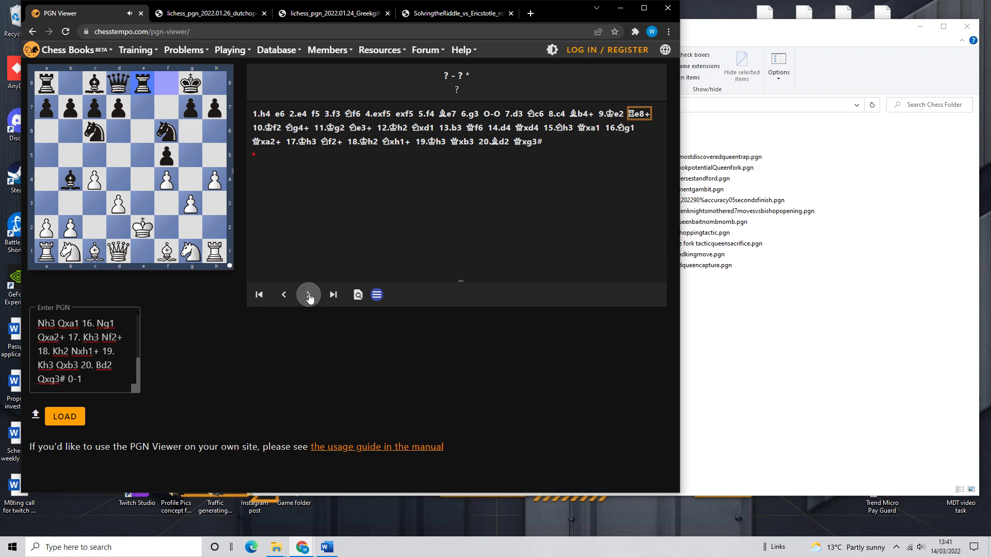
pyautogui.click(309, 297)
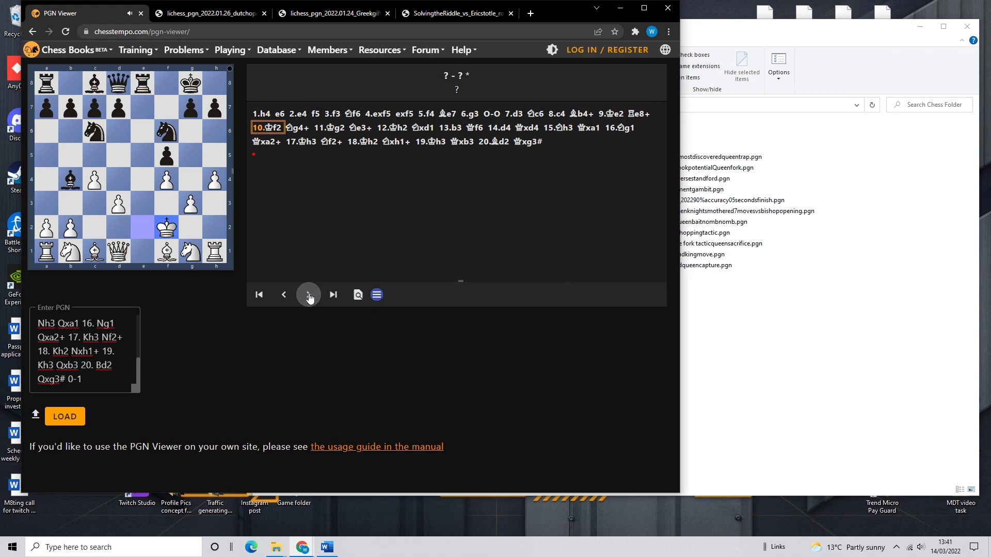
pyautogui.click(309, 298)
pyautogui.click(309, 298)
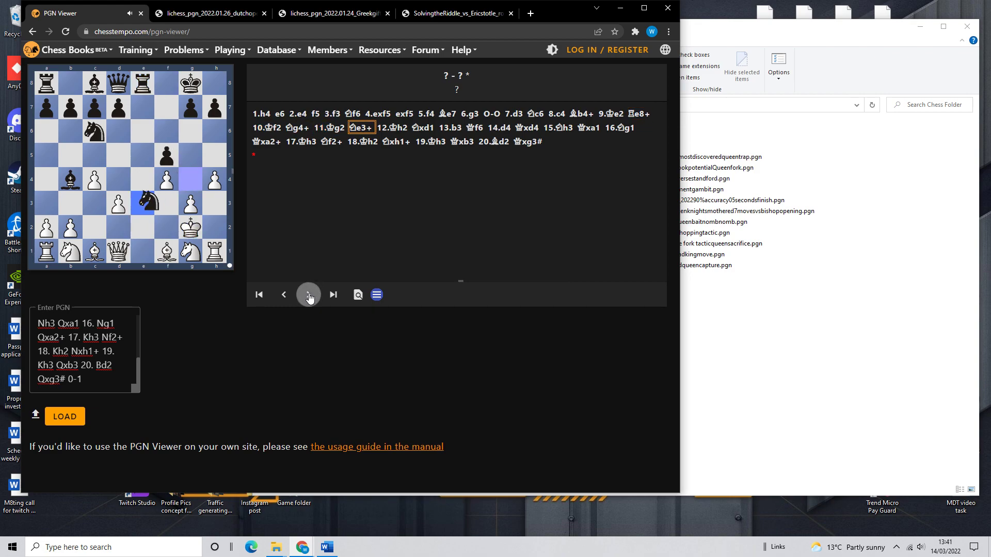
pyautogui.click(309, 297)
pyautogui.click(309, 298)
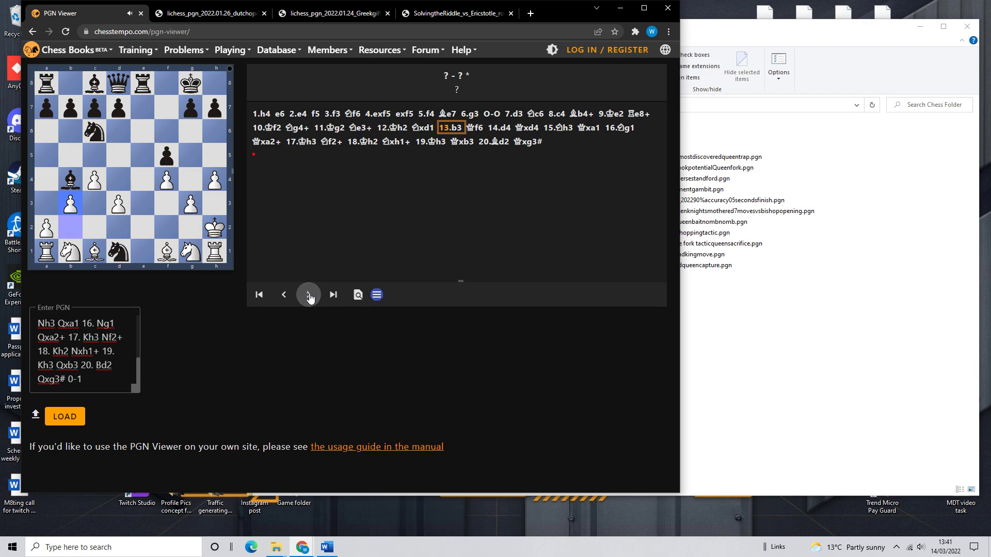
pyautogui.click(309, 297)
pyautogui.click(309, 298)
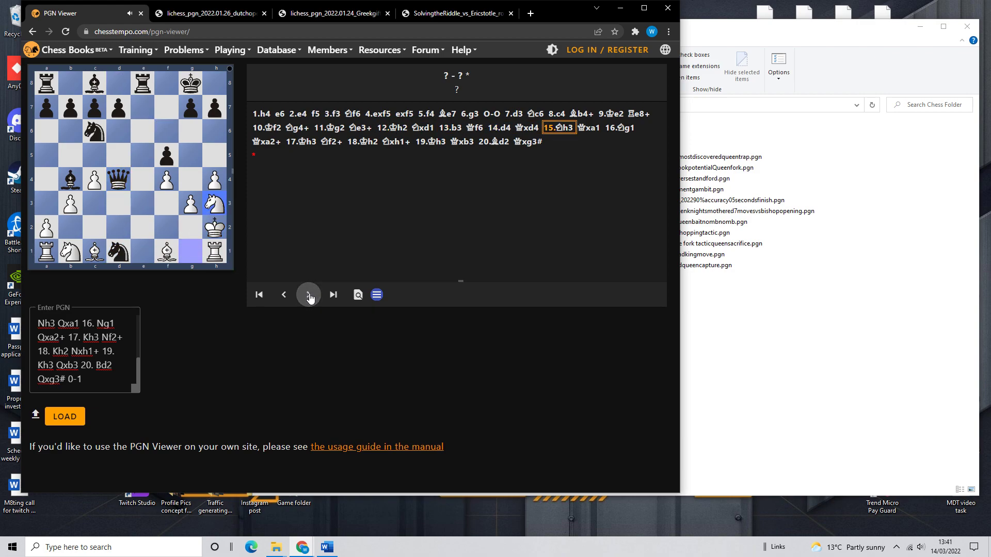
pyautogui.click(309, 298)
pyautogui.click(309, 298)
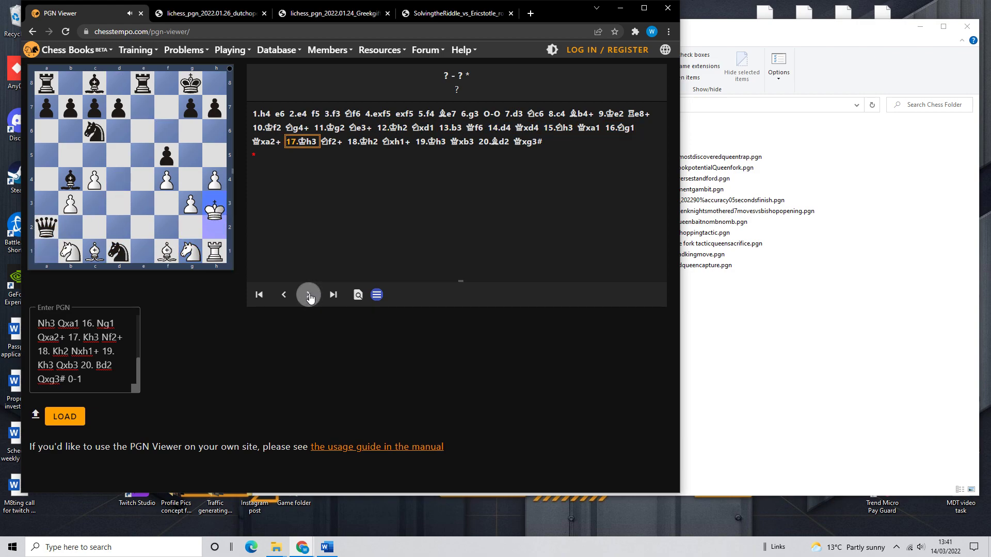
pyautogui.click(309, 298)
pyautogui.click(309, 298)
pyautogui.click(309, 298)
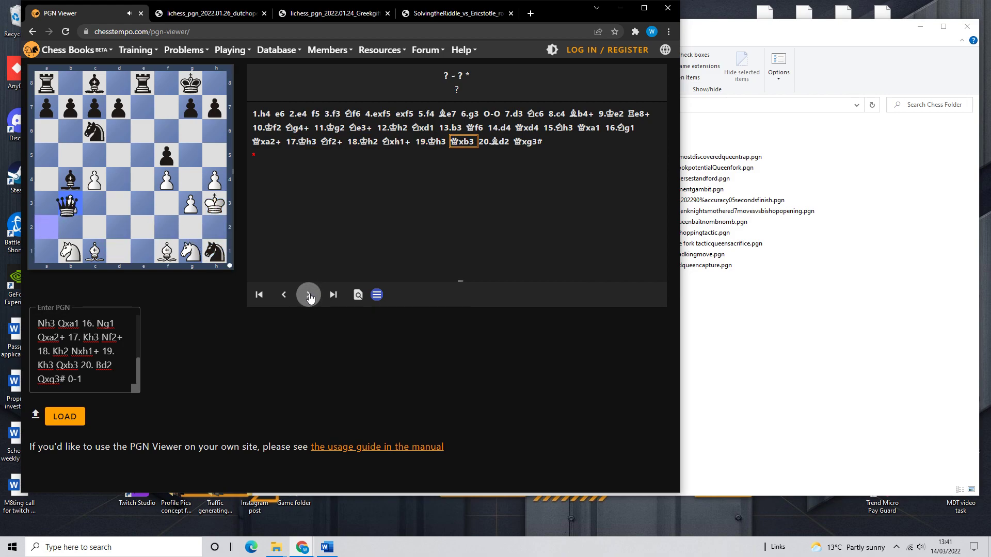
pyautogui.click(309, 297)
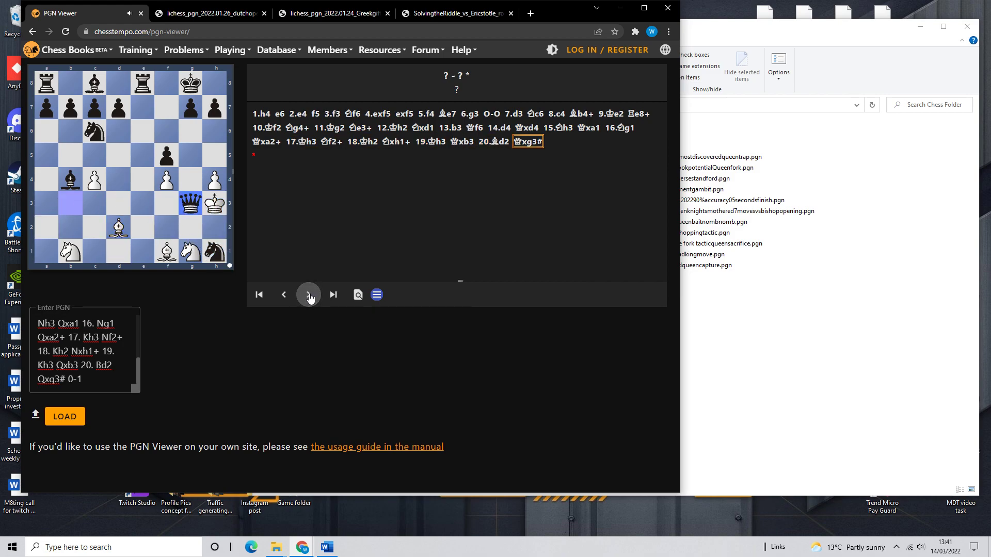